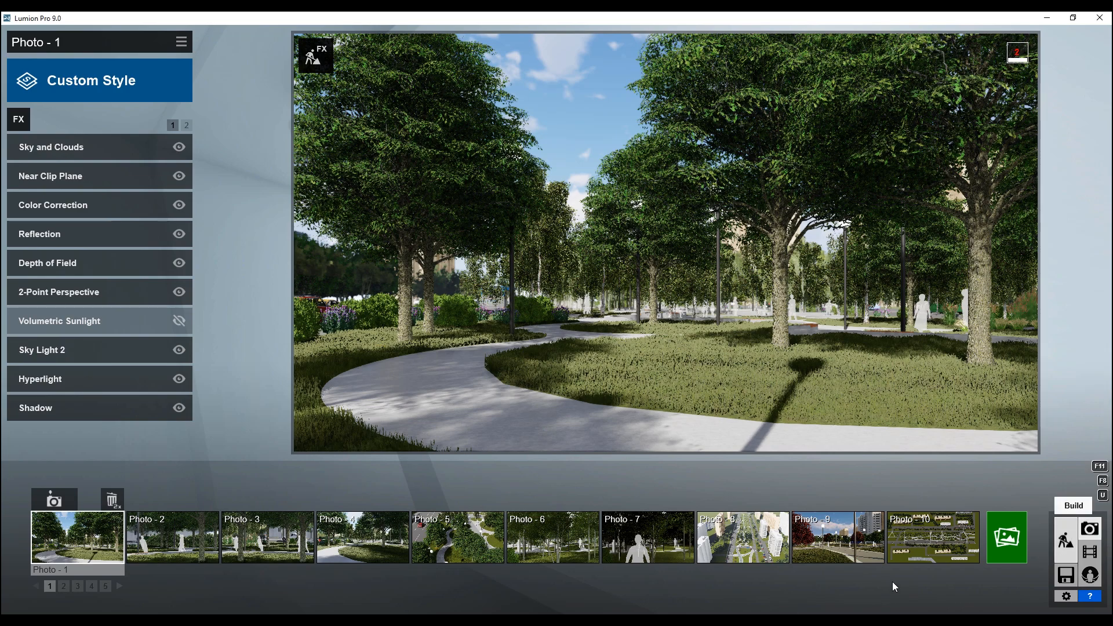
Walk through the park scene in Build mode to examine its paths, trees and lamps, and return to the Photo - 1 view
click(1060, 545)
mouse_move(667, 420)
right_down()
mouse_move(666, 510)
mouse_move(666, 487)
mouse_move(618, 450)
mouse_move(666, 440)
mouse_move(667, 420)
right_up()
key(s)
key(q)
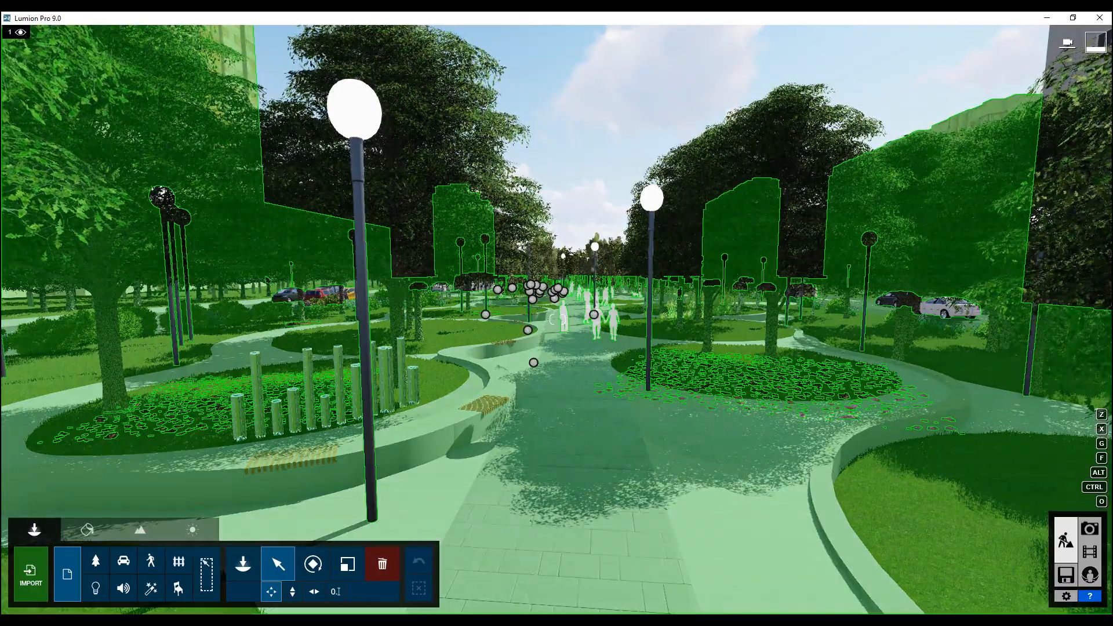
right_drag(557, 324, 670, 447)
key(w)
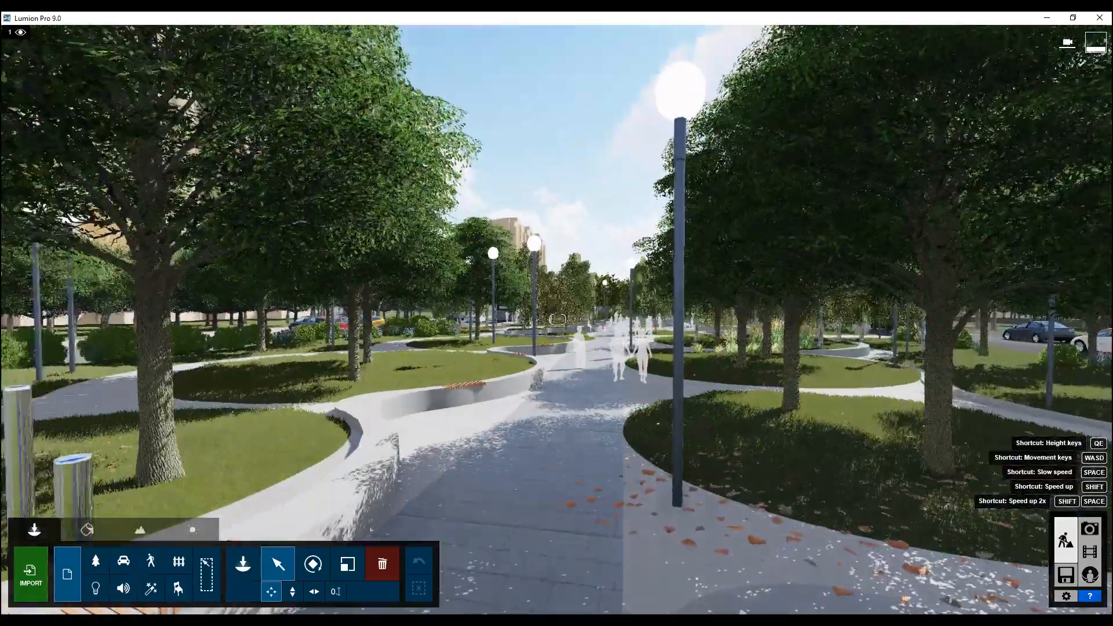
right_drag(558, 319, 557, 319)
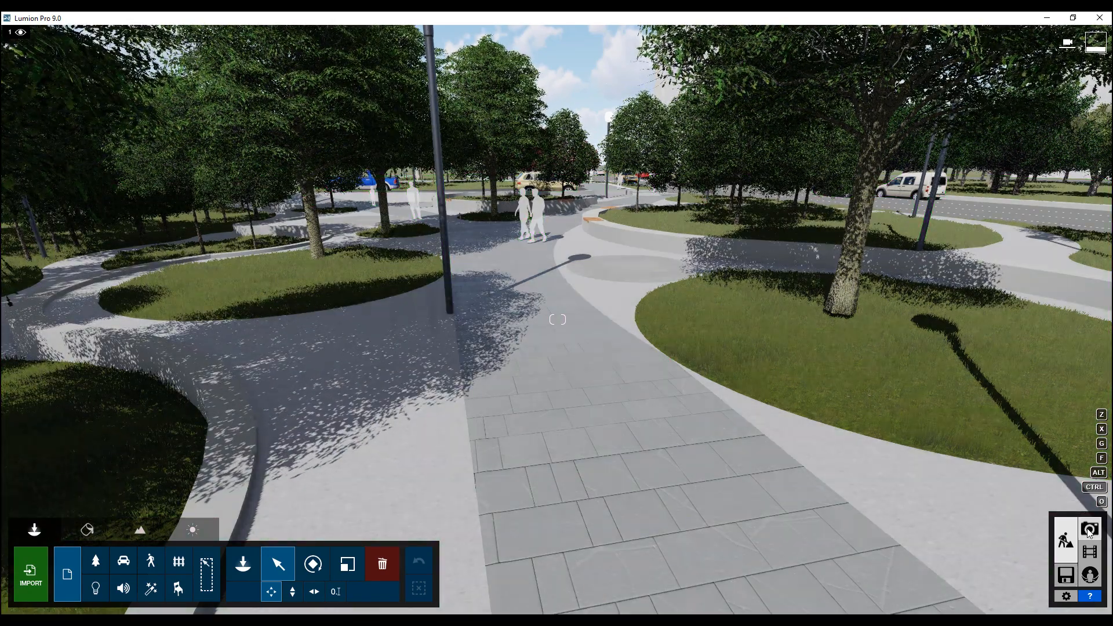
click(1089, 530)
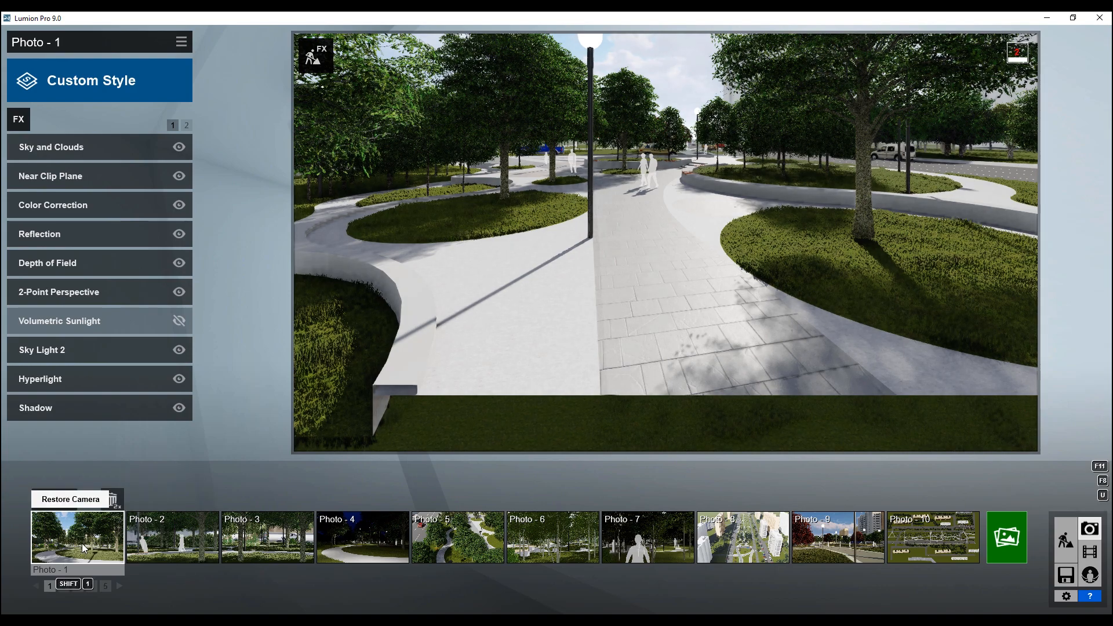
click(82, 544)
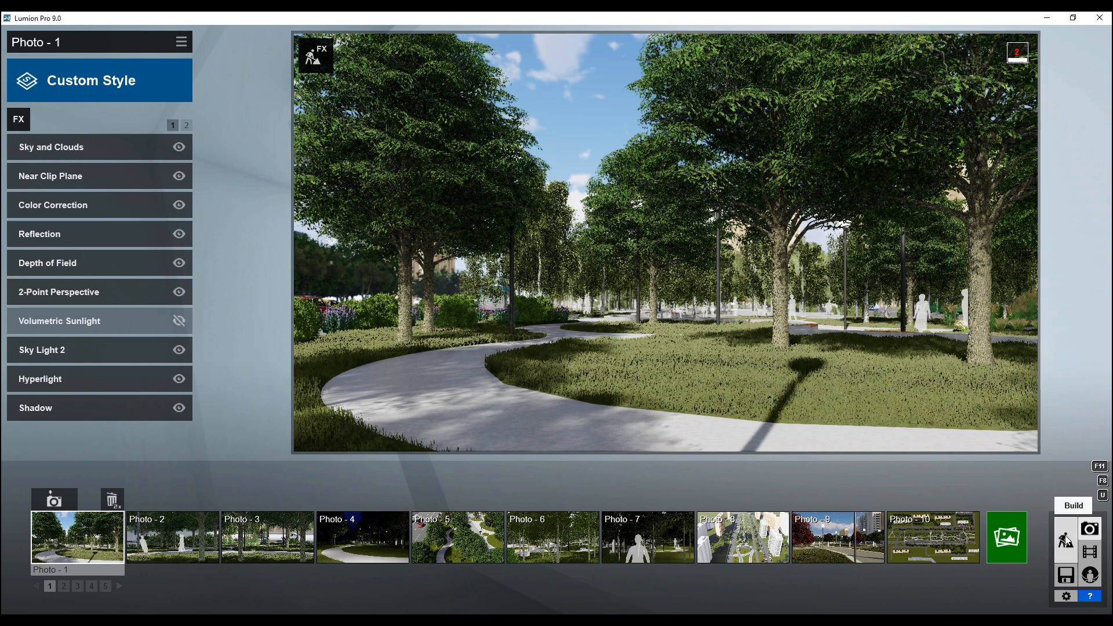
Explore the lawns and trees around the Photo - 1 viewpoint in Build mode
click(1066, 539)
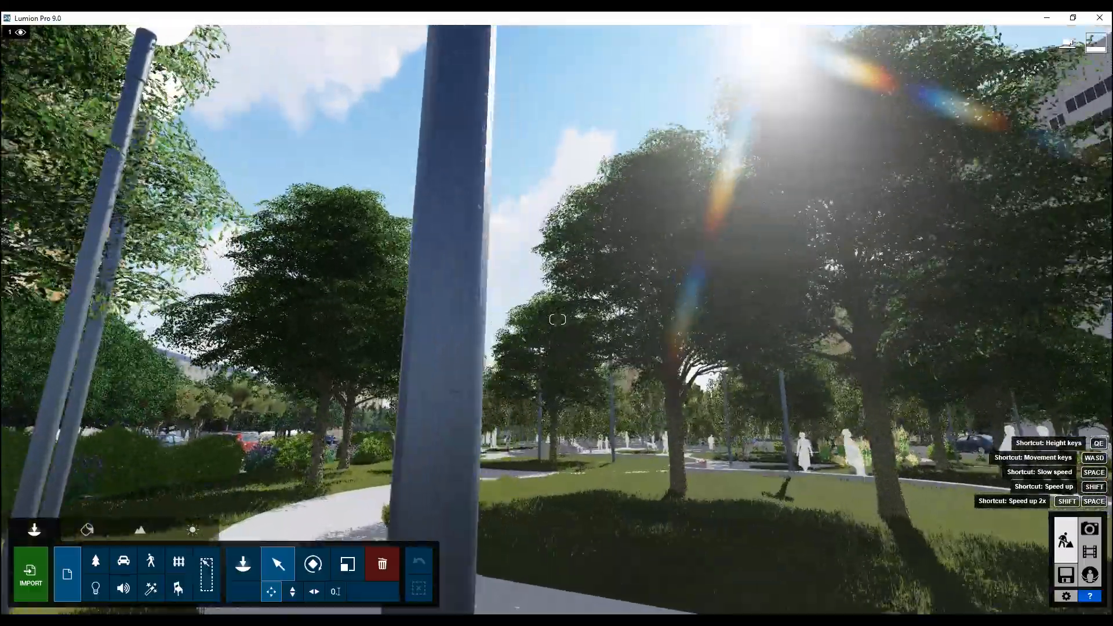
key(w)
right_drag(557, 319, 429, 359)
key(s)
key(d)
mouse_move(558, 319)
right_down()
mouse_move(780, 322)
mouse_move(601, 318)
mouse_move(658, 317)
mouse_move(676, 367)
right_up()
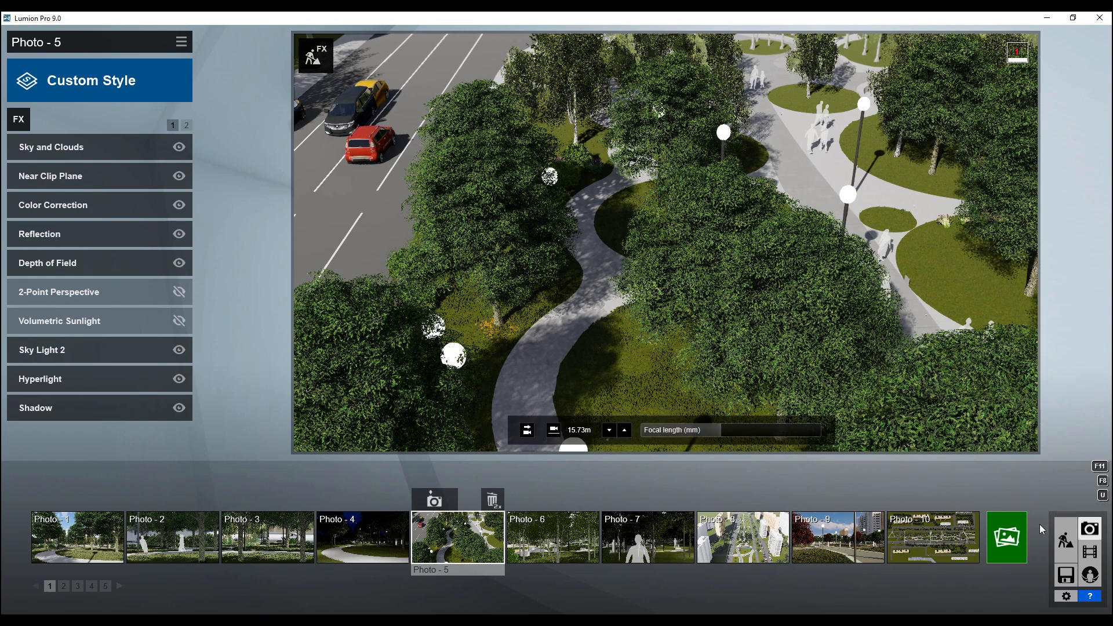
Select the silhouette of the woman walking beside the small oval lawn and set its colour to white
click(1065, 541)
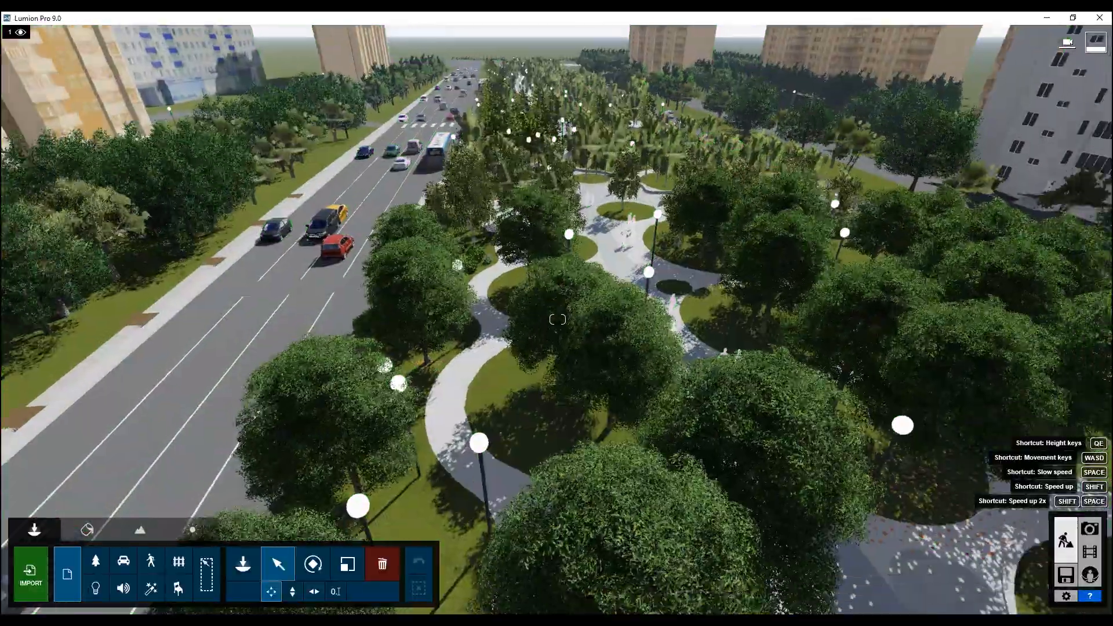
right_drag(558, 320, 780, 287)
key(w)
key(w)
key(w)
right_drag(650, 290, 652, 296)
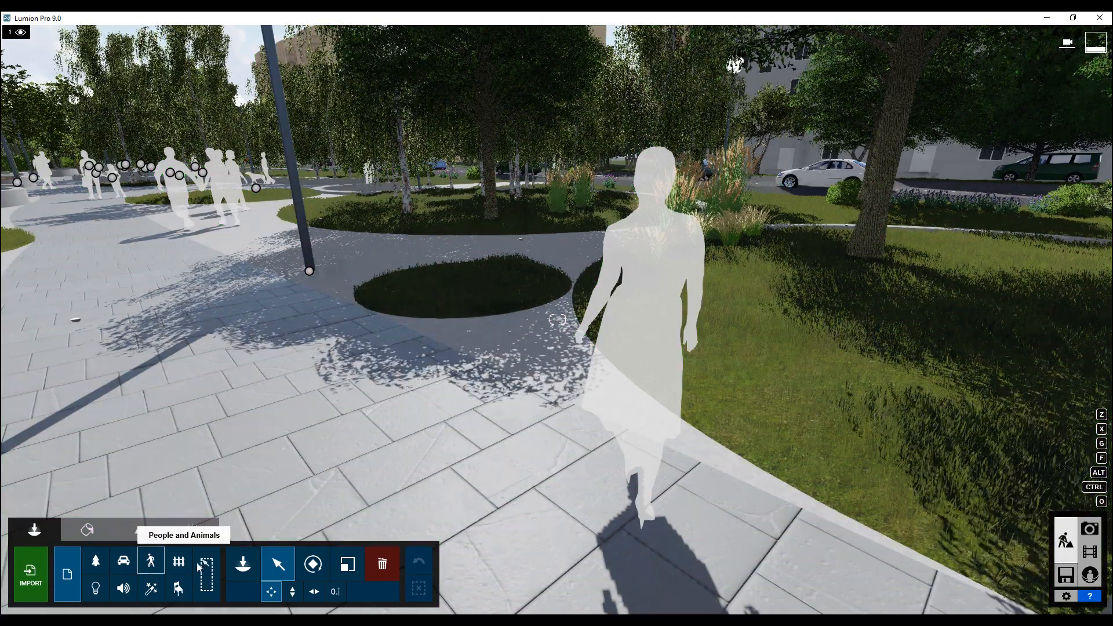
click(151, 561)
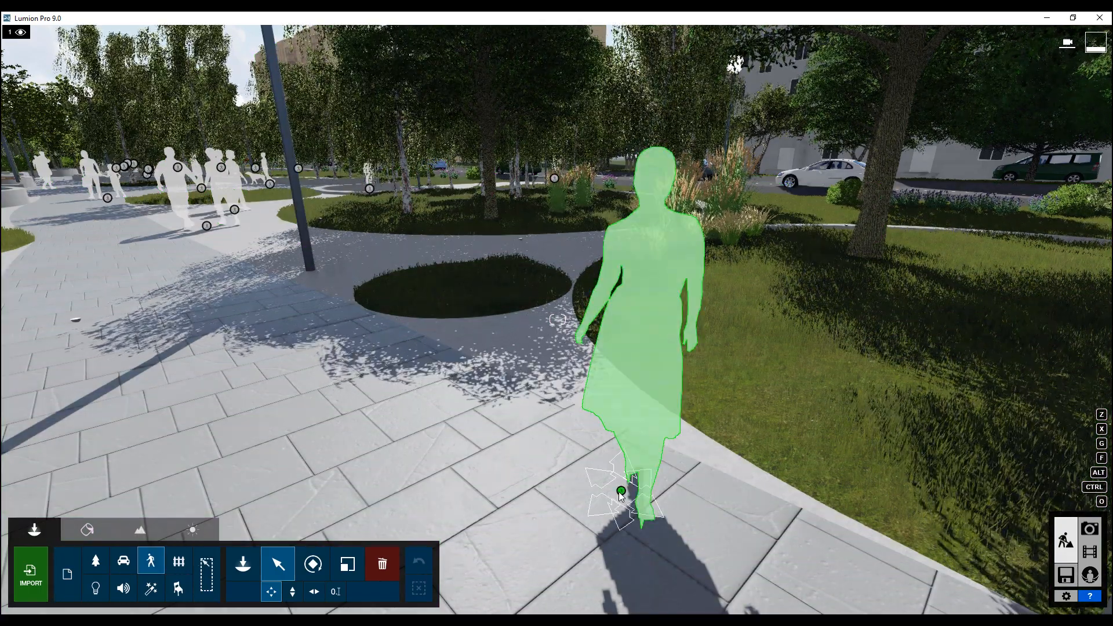
click(619, 492)
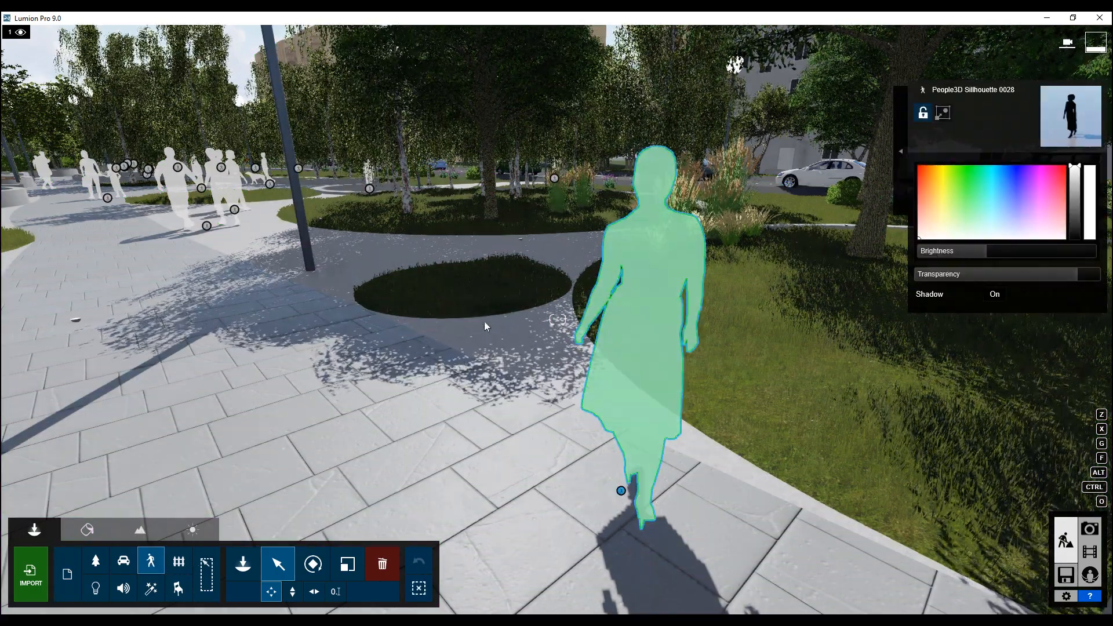
drag(924, 167, 921, 240)
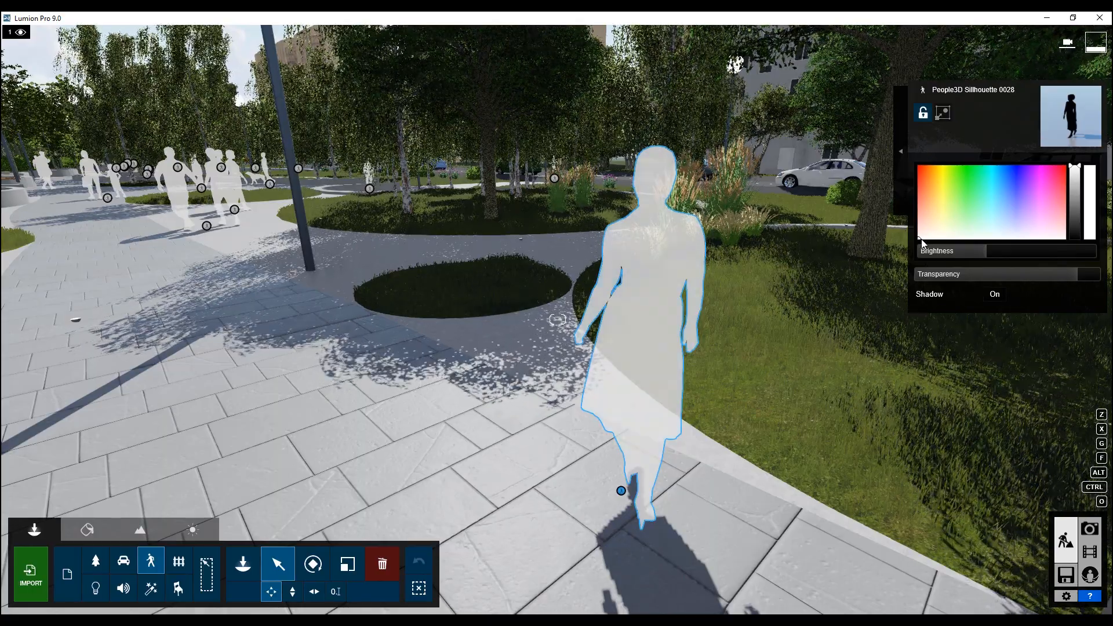
mouse_move(1075, 275)
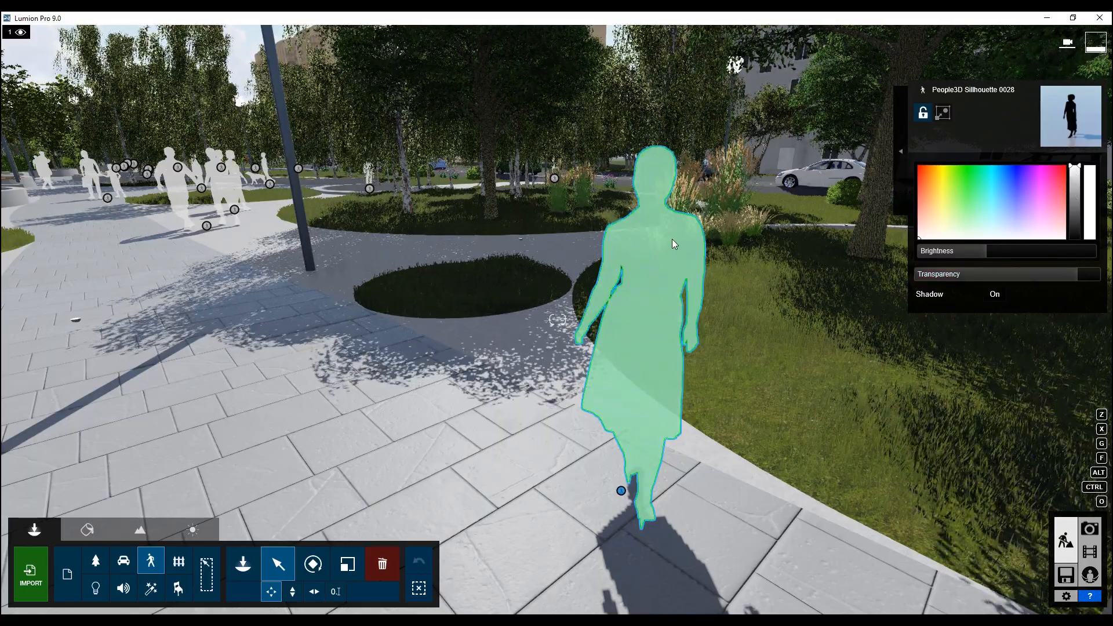
Try a black colour with 0.1 transparency on the people silhouettes and examine them from several angles
key(a)
right_drag(670, 241, 753, 234)
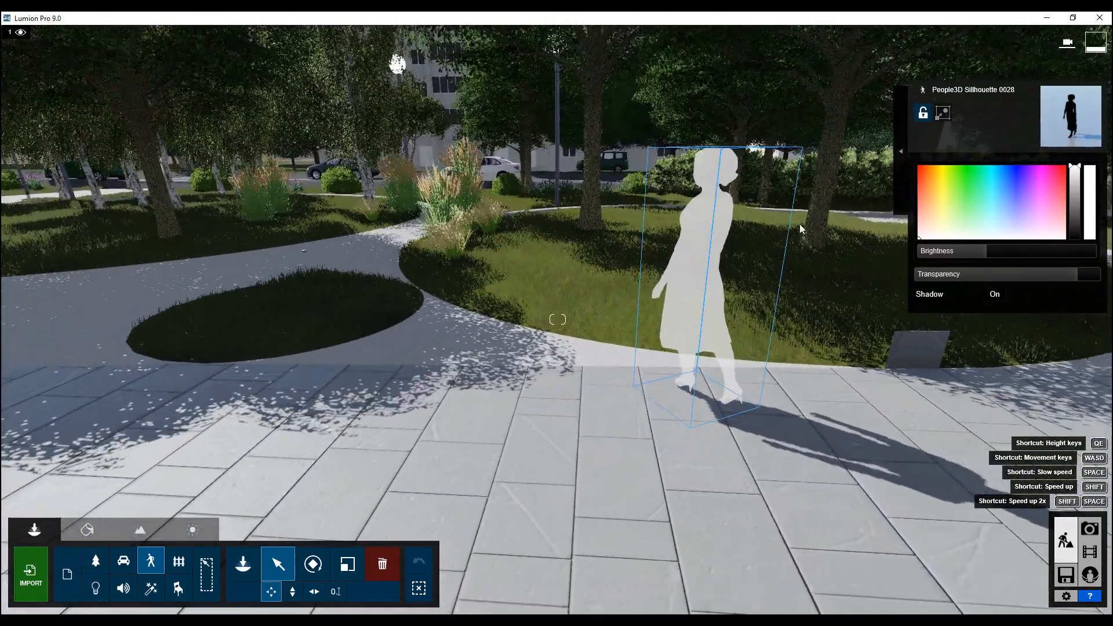
drag(1074, 169, 864, 298)
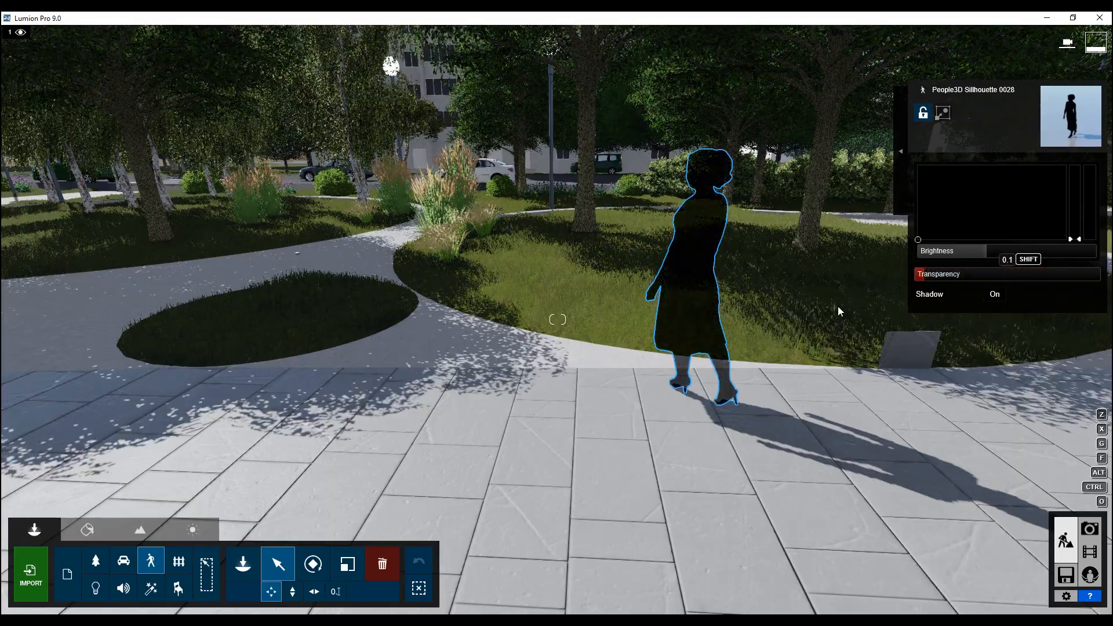
key(d)
right_drag(705, 255, 627, 252)
right_drag(818, 316, 790, 315)
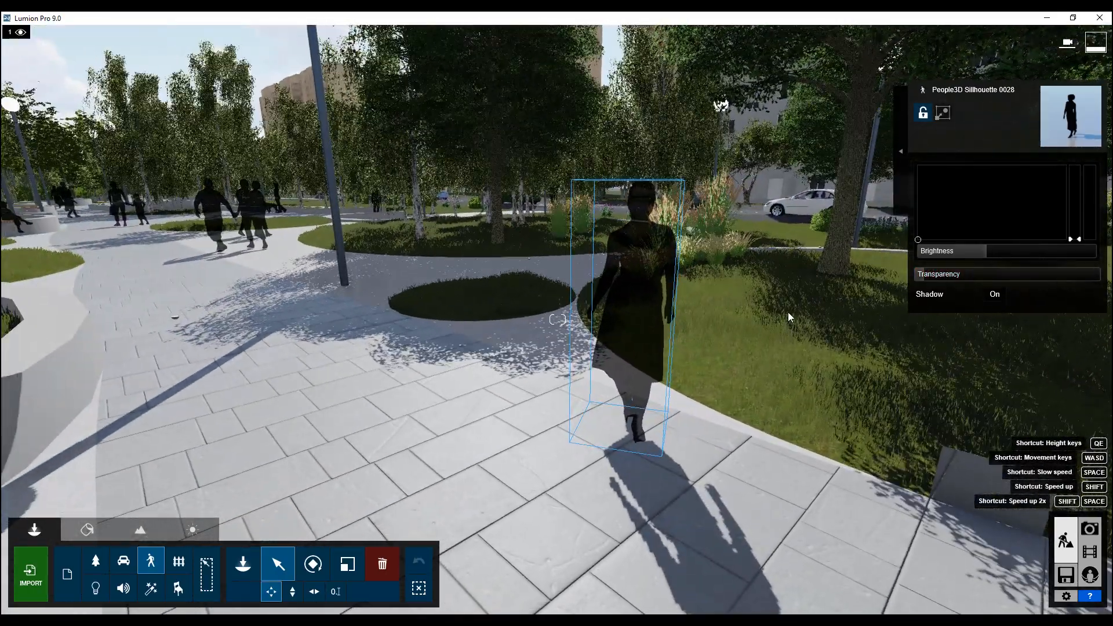
key(d)
right_drag(626, 313, 490, 311)
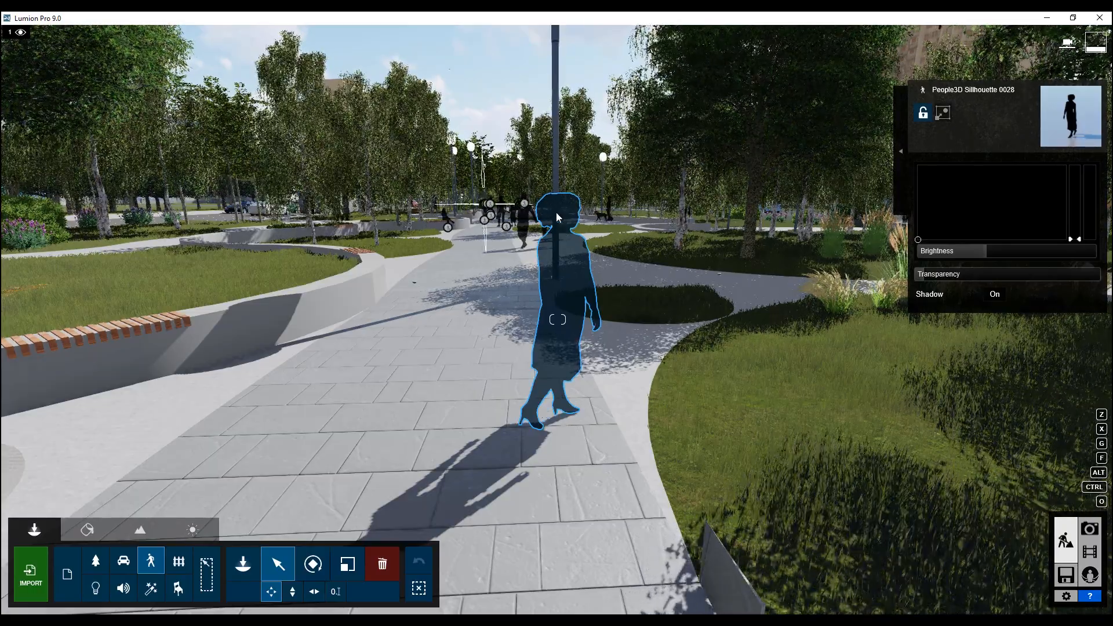
Make the people silhouettes white again with high transparency
key(a)
right_drag(428, 214, 437, 206)
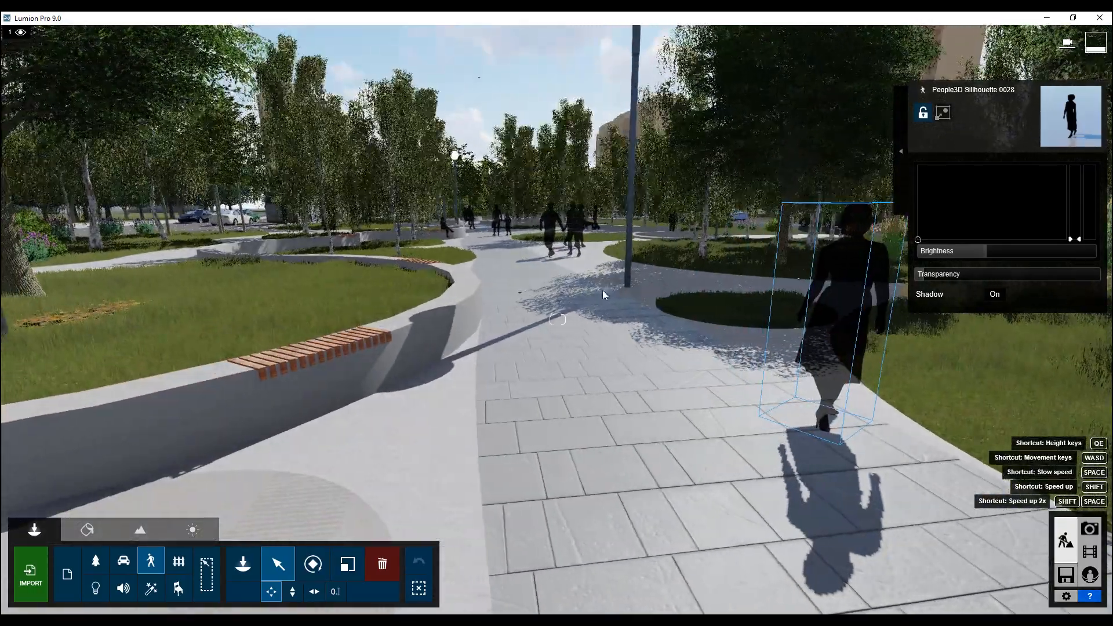
right_drag(672, 339, 977, 316)
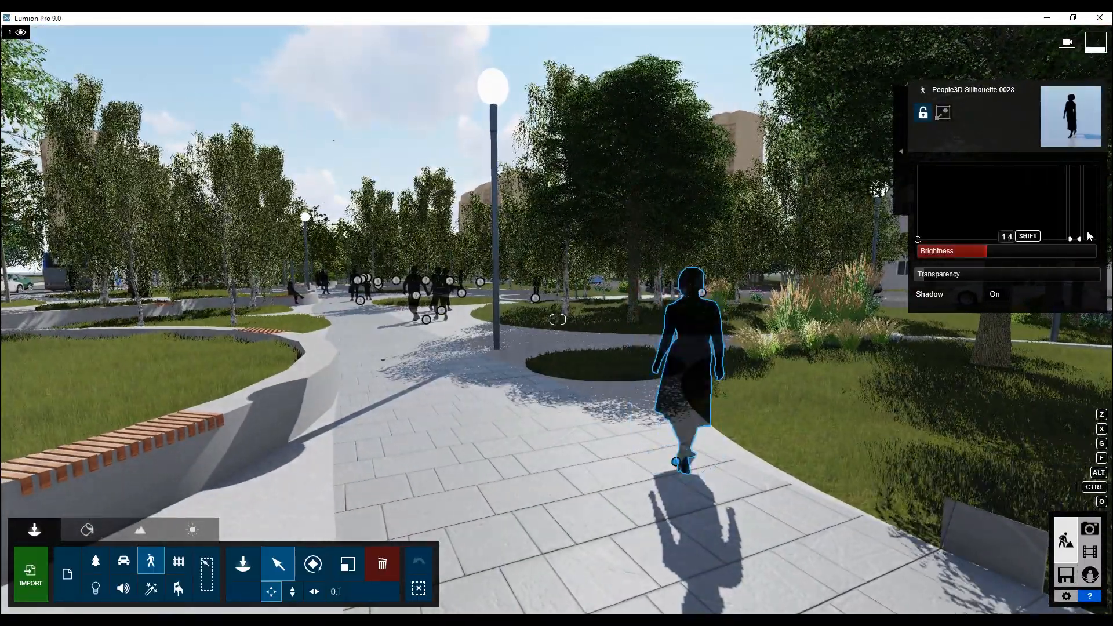
click(1076, 174)
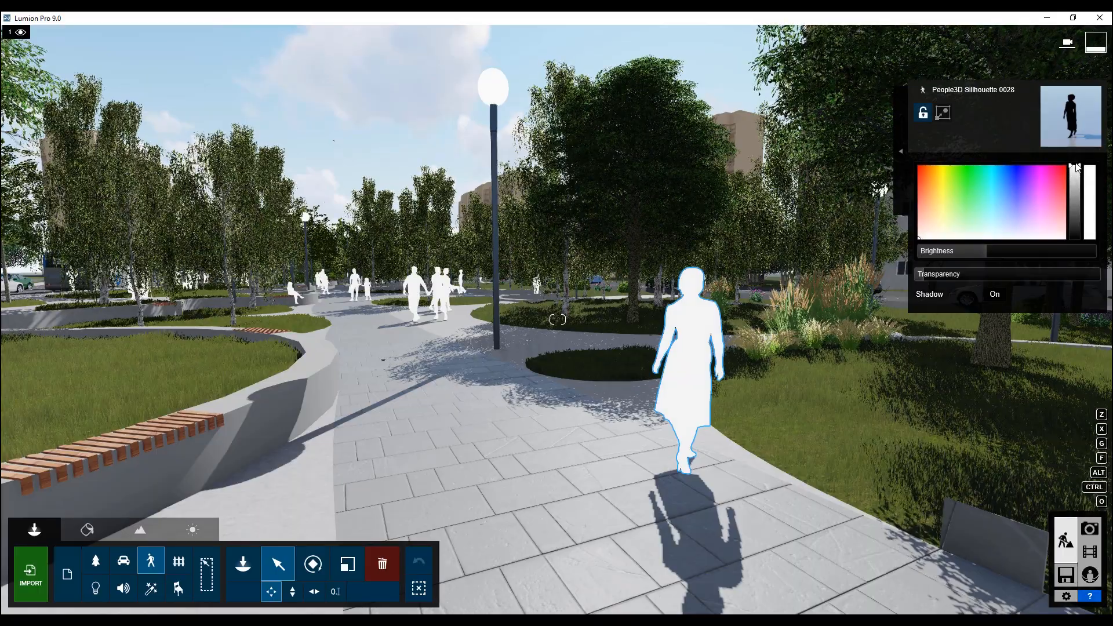
click(1069, 273)
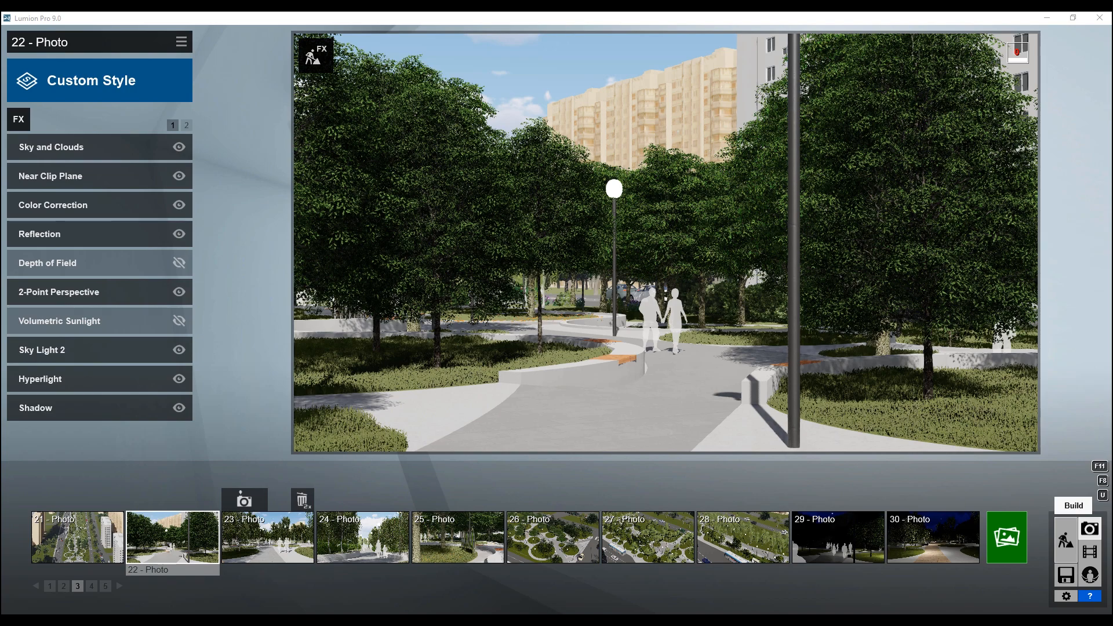
Review the saved photo views from 23 - Photo through 28 - Photo one after another
click(255, 552)
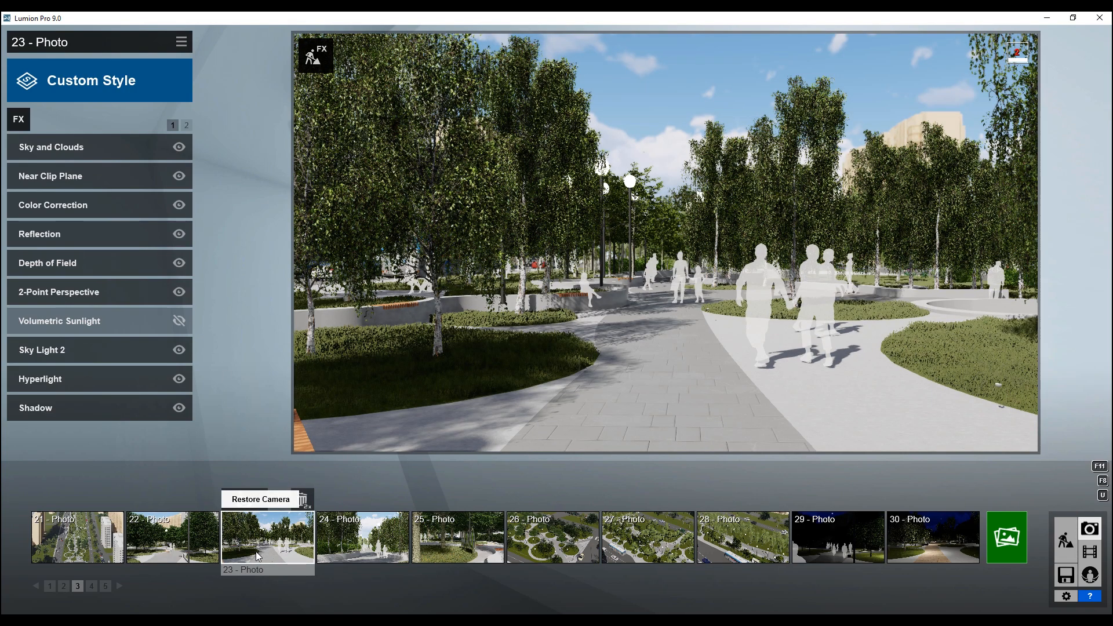
click(369, 551)
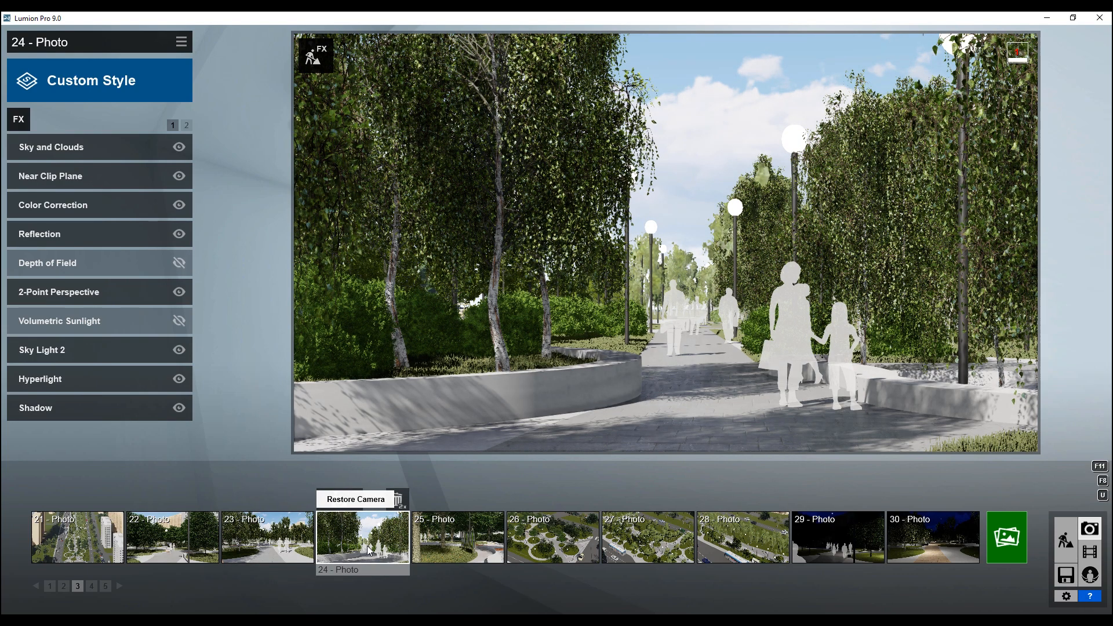
click(459, 545)
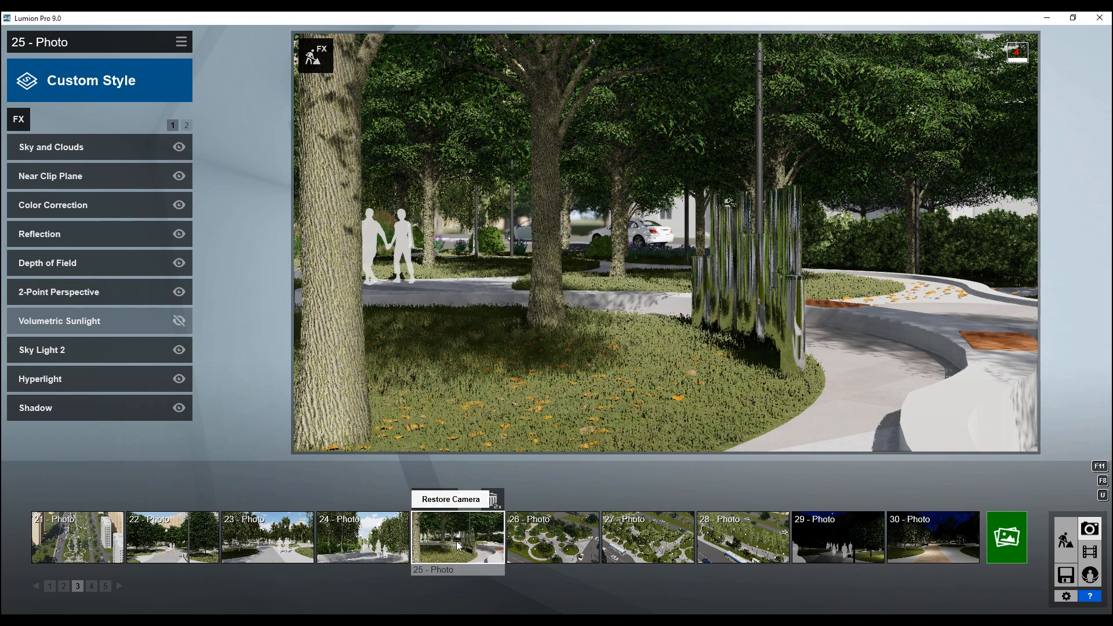
click(538, 534)
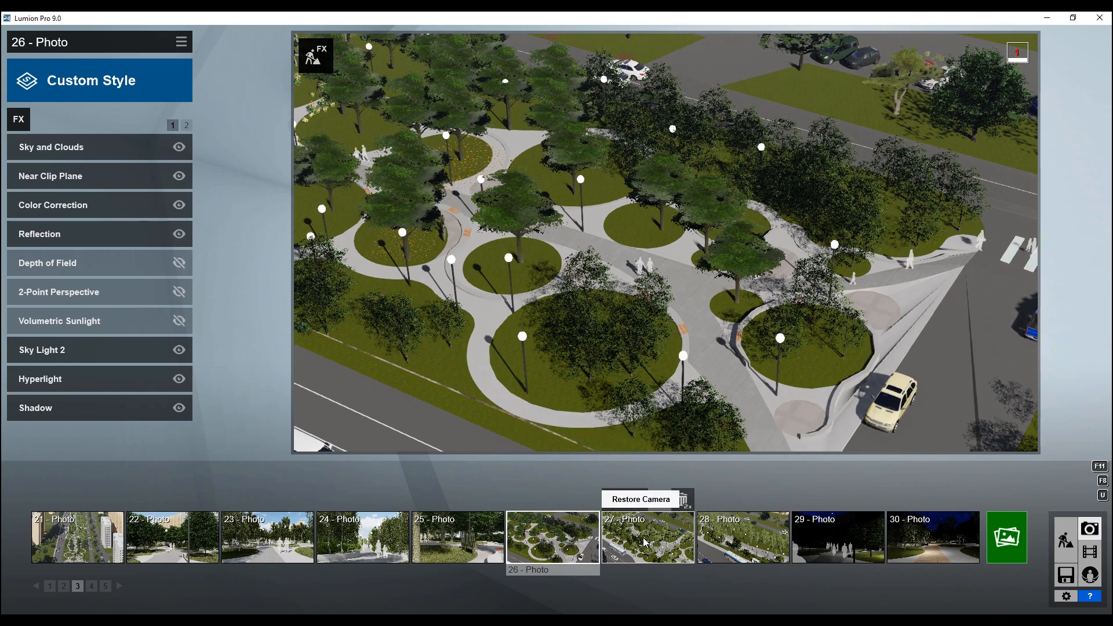
click(665, 539)
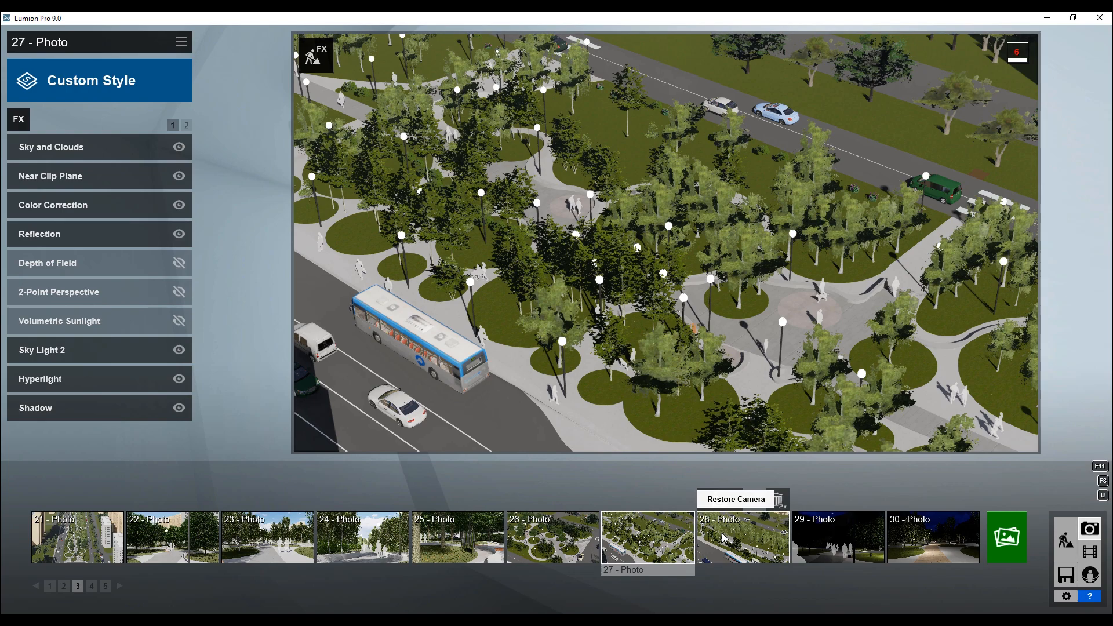
mouse_move(697, 442)
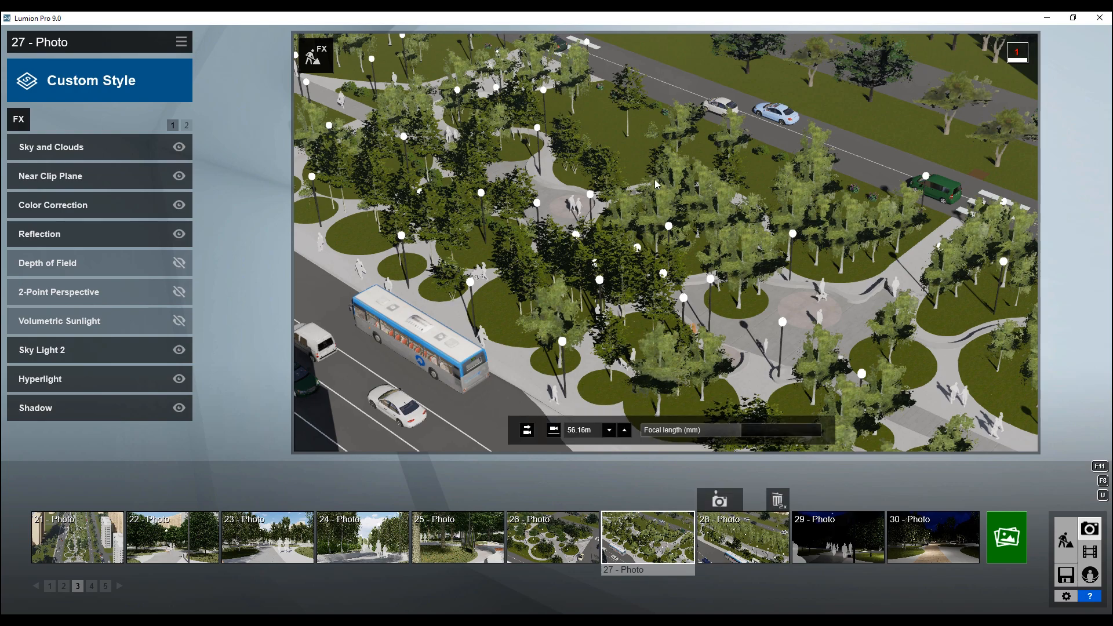
click(760, 549)
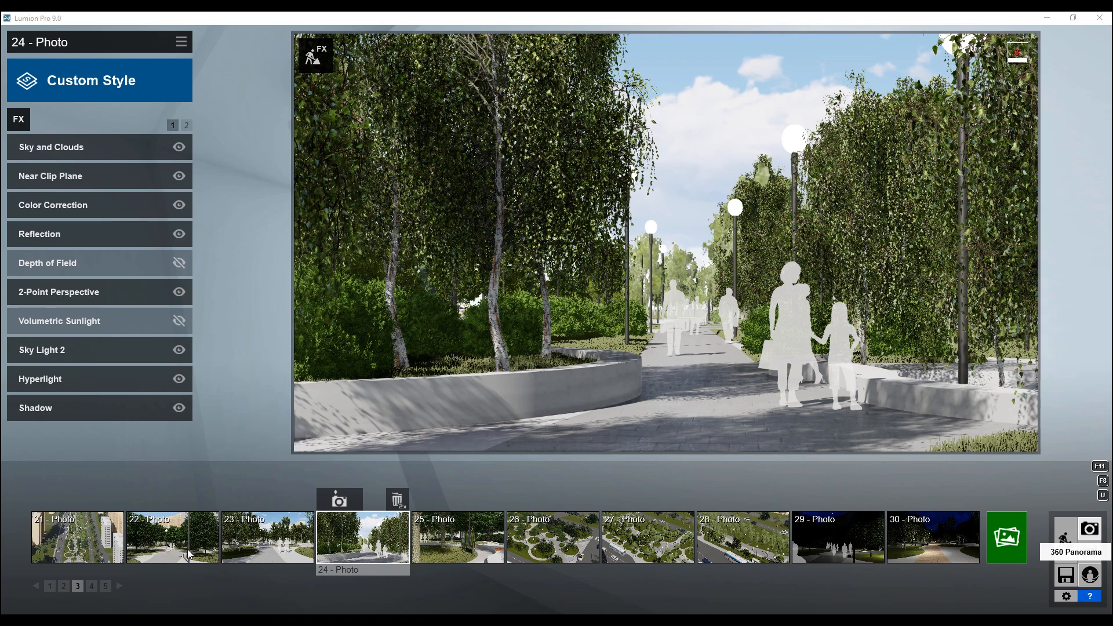
Compare the night view in 30 - Photo with the daytime view in 23 - Photo
click(924, 547)
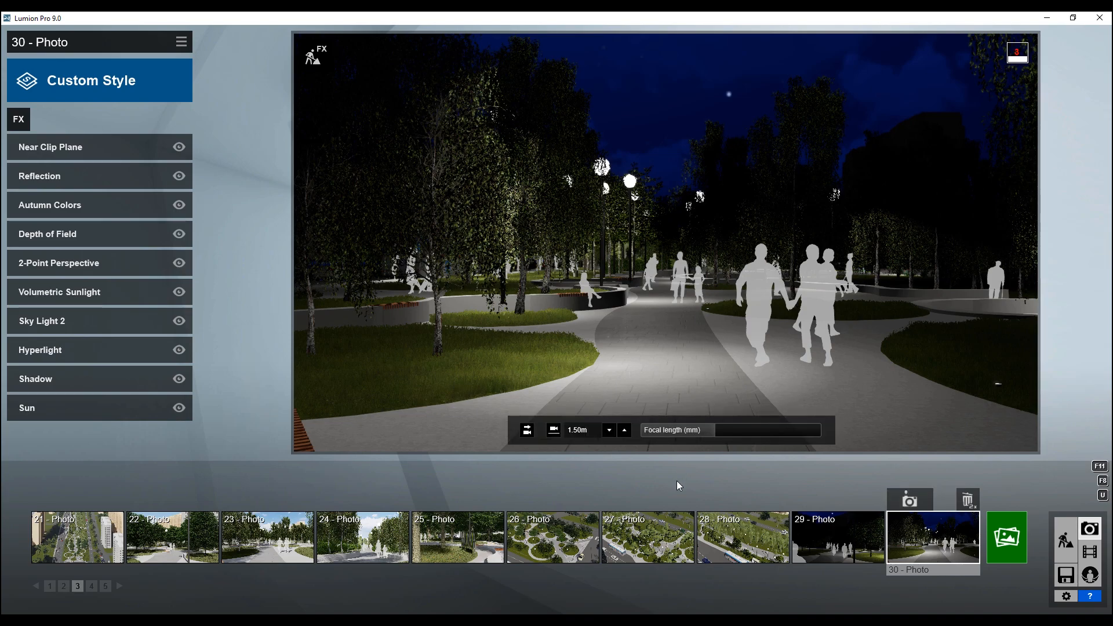
mouse_move(743, 548)
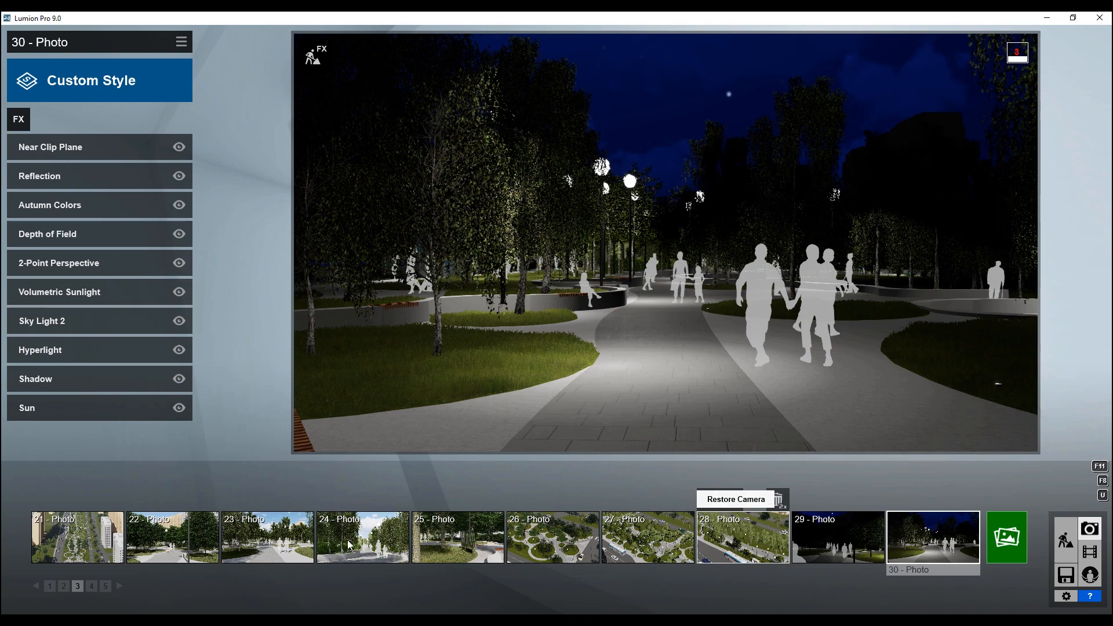
click(289, 545)
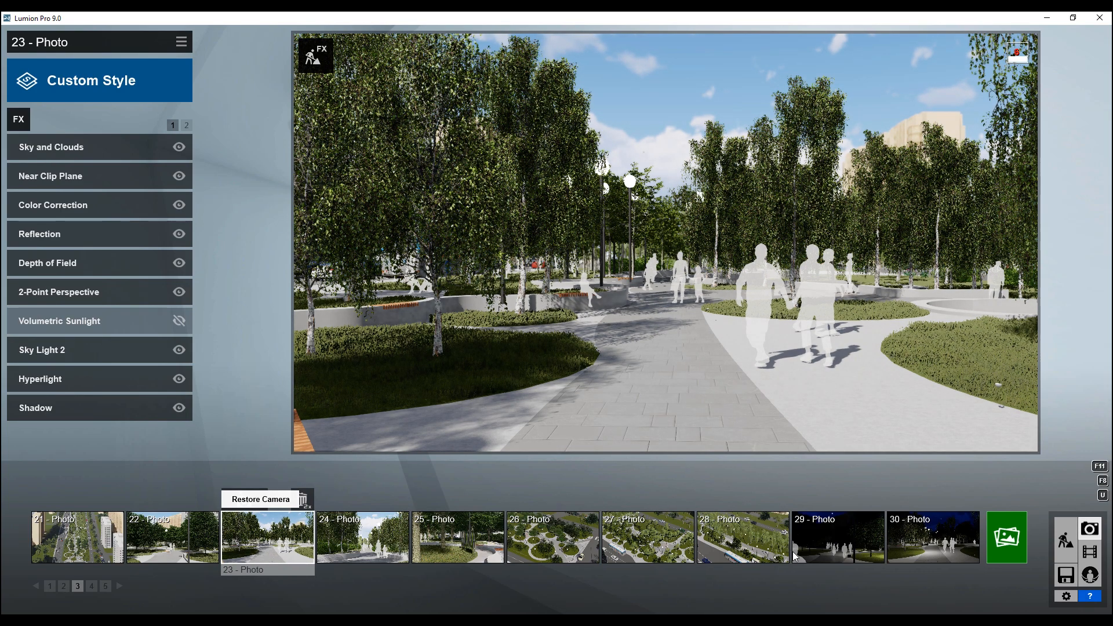
click(947, 540)
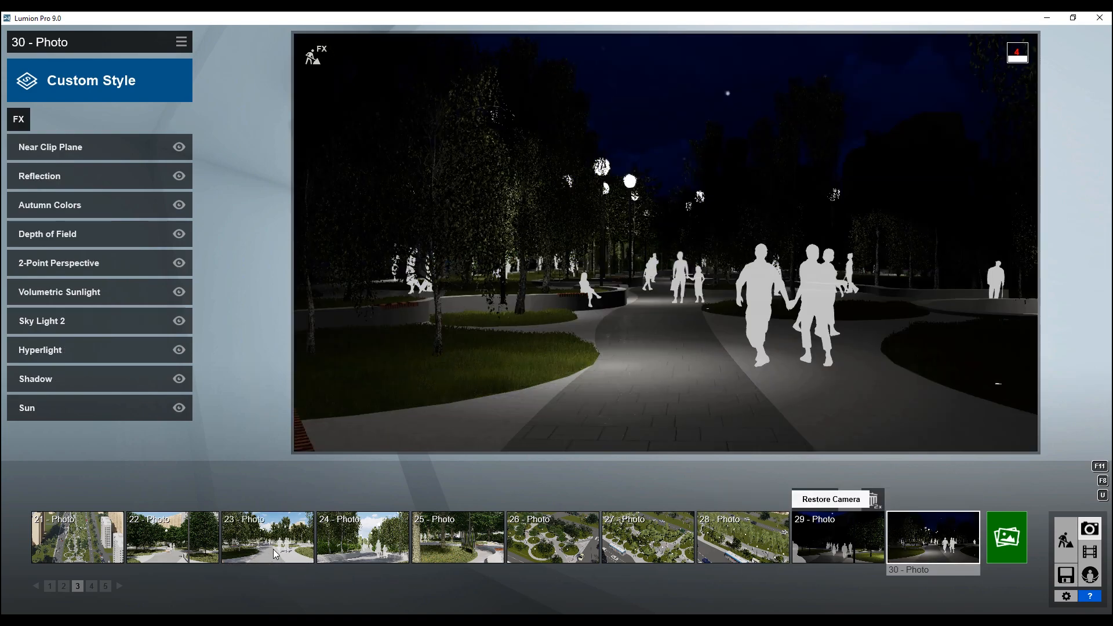
mouse_move(273, 548)
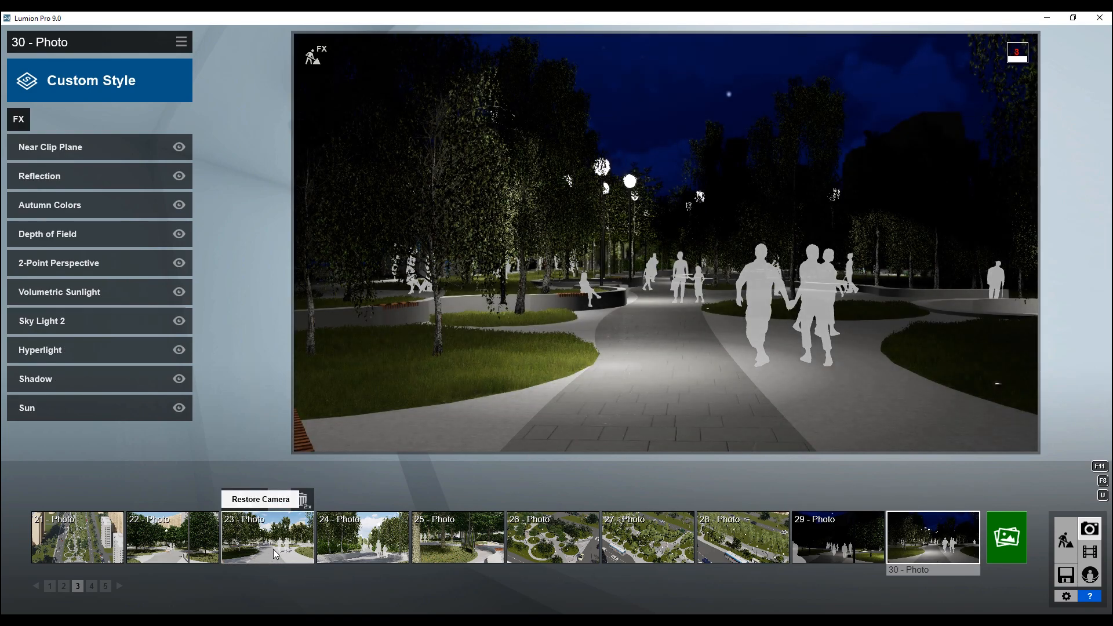
click(273, 548)
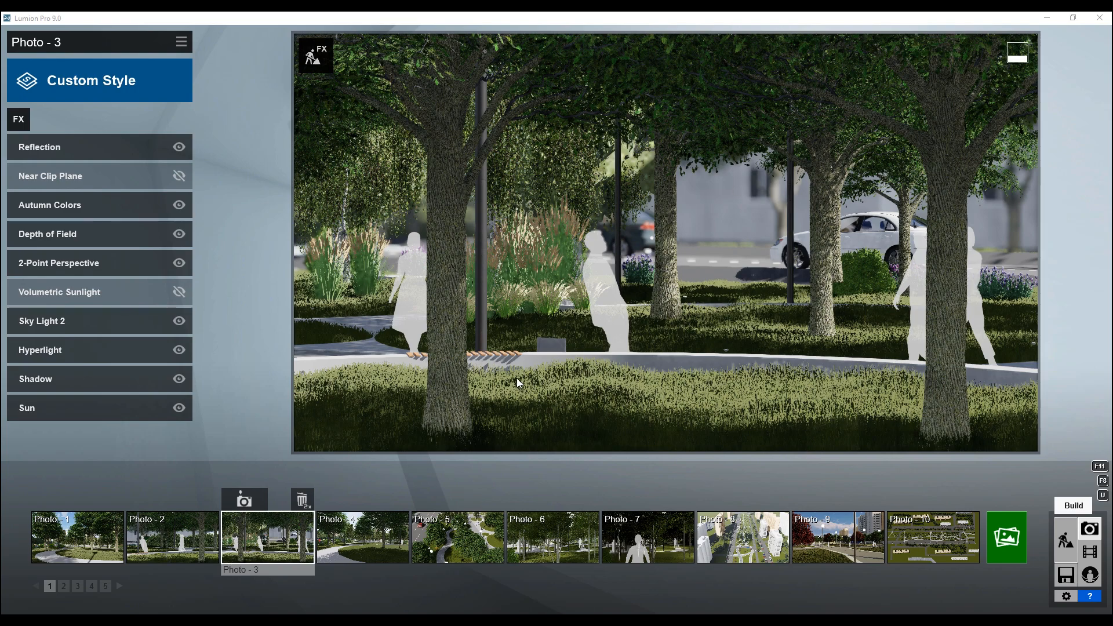
Open the saved Photo - 4 view of the curved path
click(350, 545)
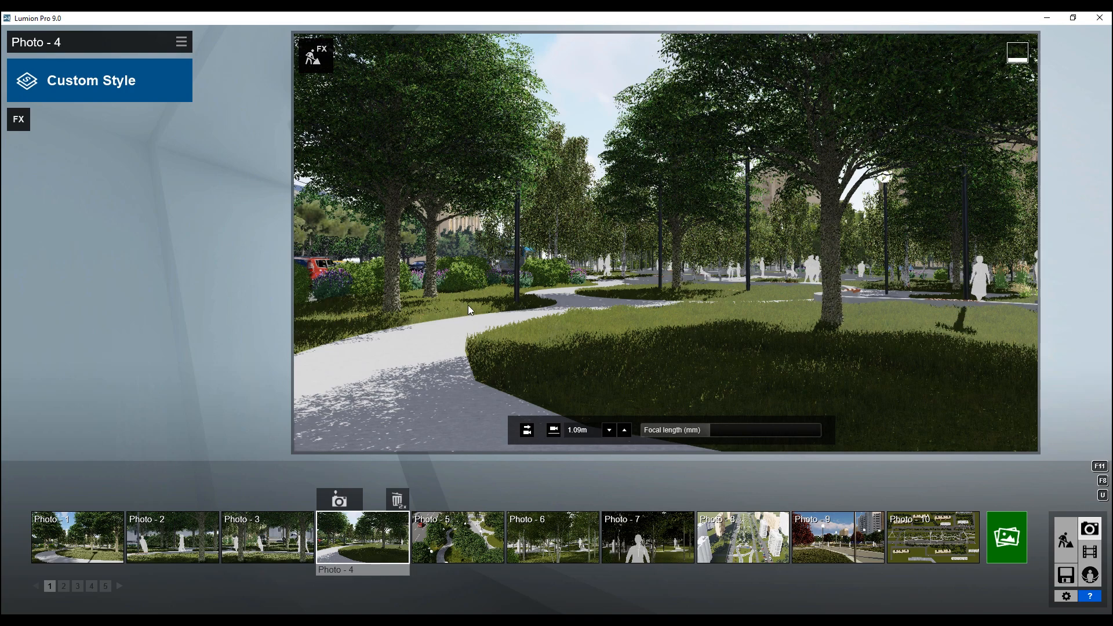
Save the effect stack of Photo - 3 as a Lumion movie effects file named New in the current project folder
click(298, 535)
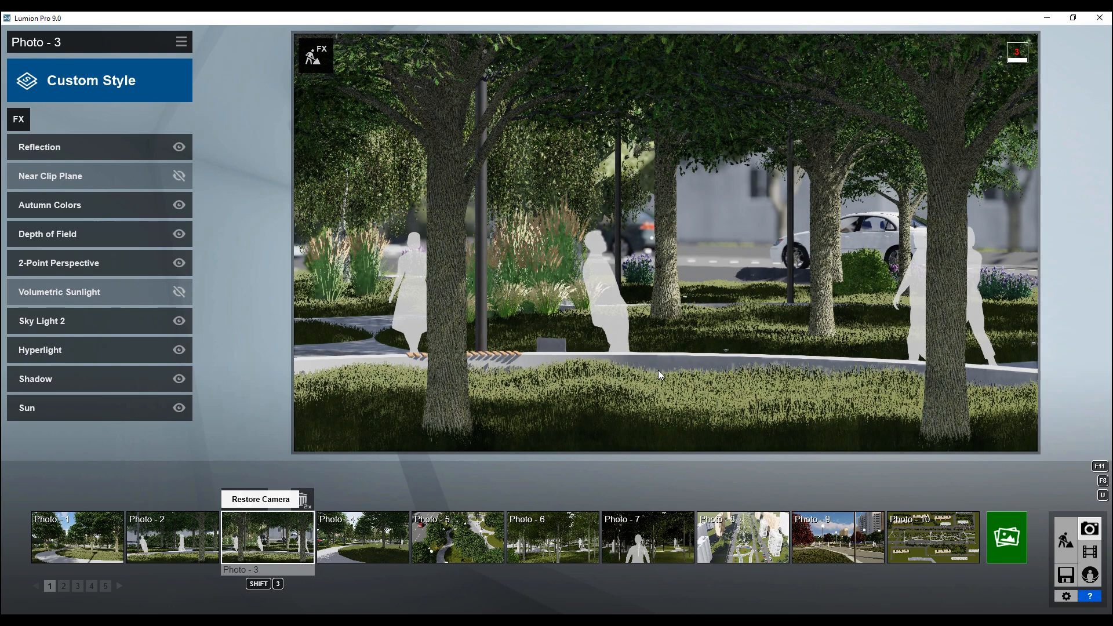
mouse_move(627, 405)
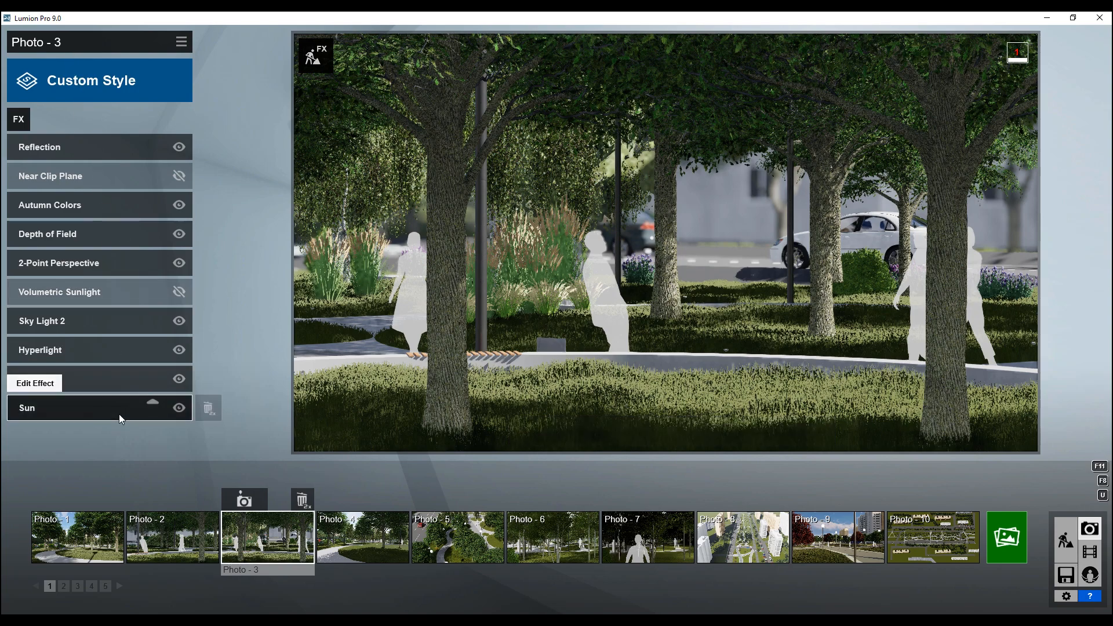
click(197, 57)
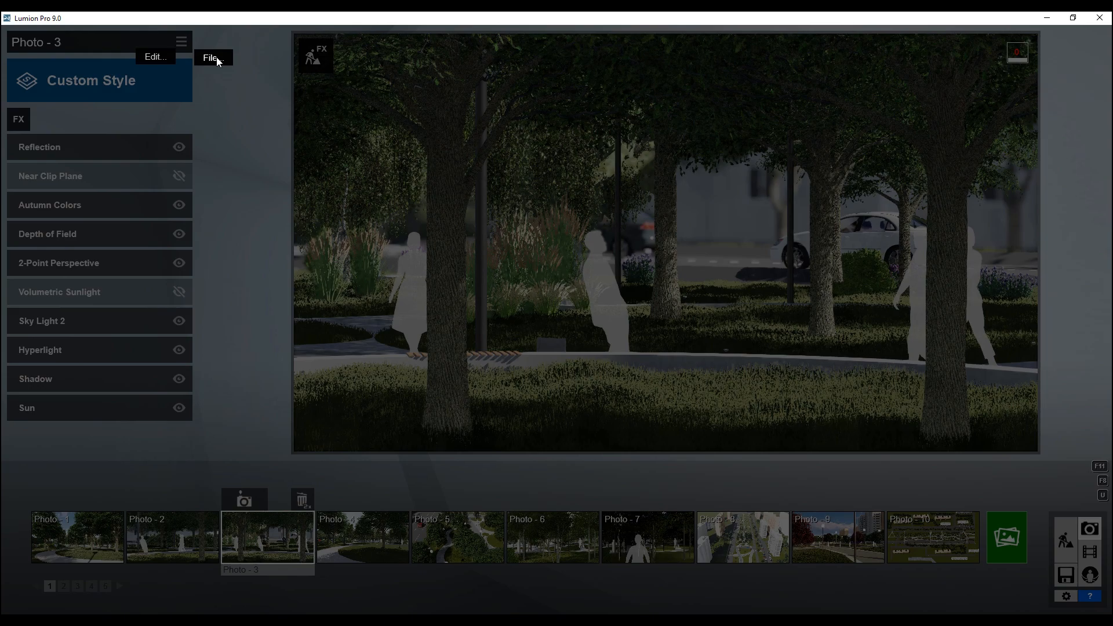
click(212, 58)
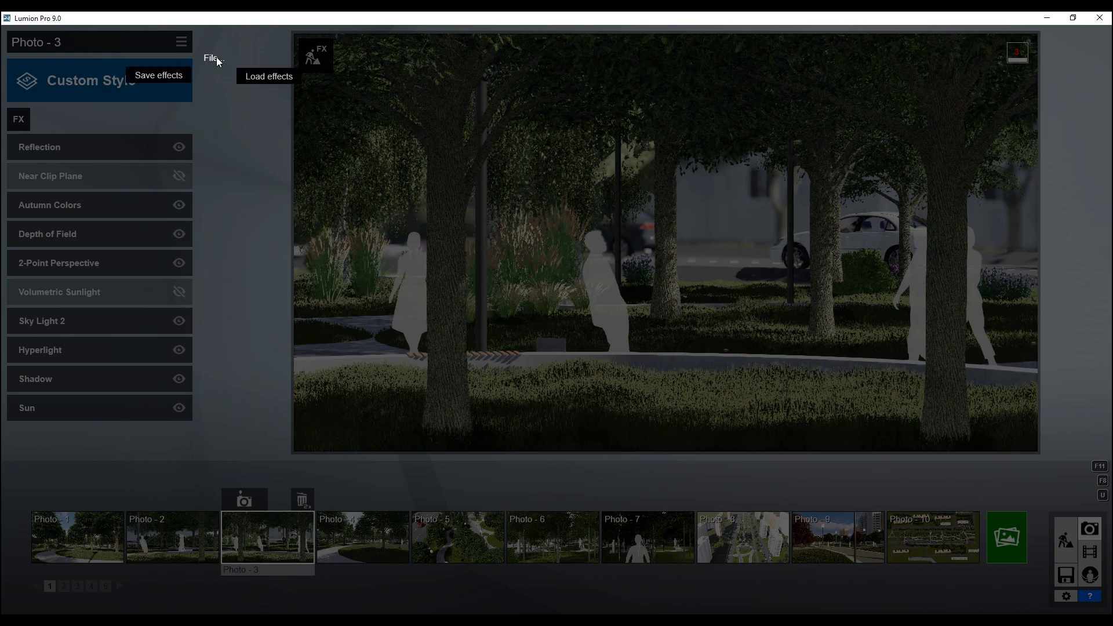
click(174, 75)
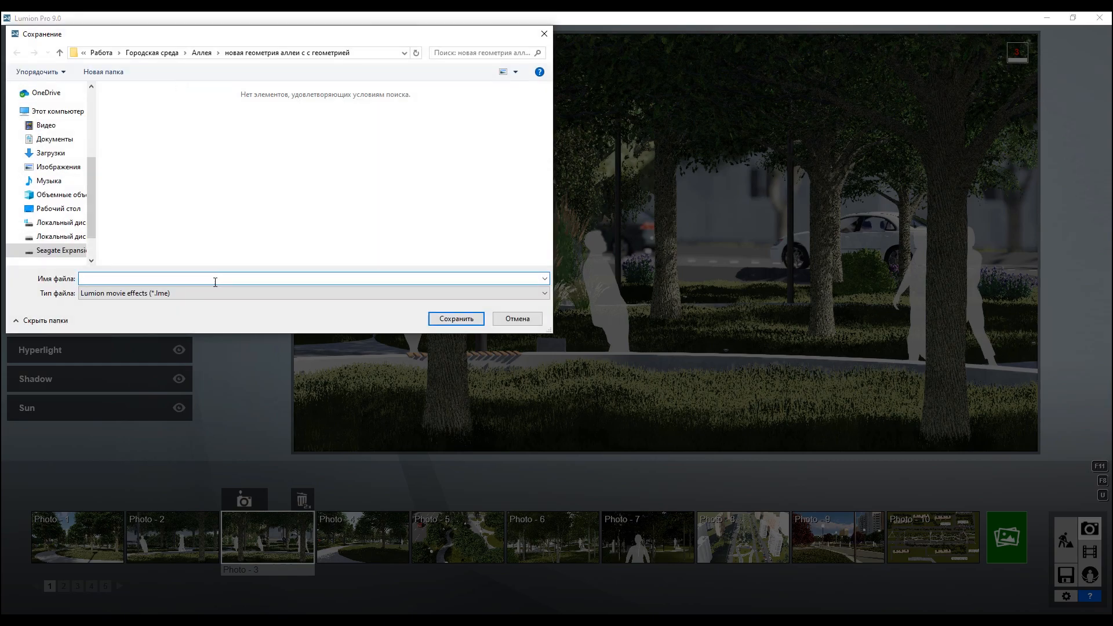
text(New)
click(358, 105)
click(355, 55)
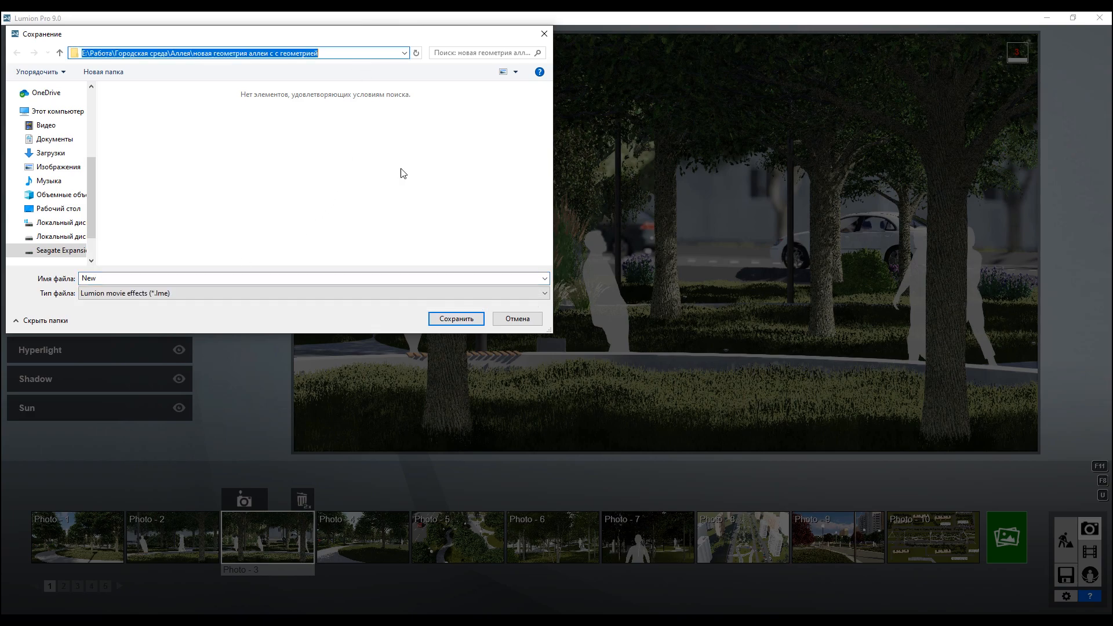
click(457, 319)
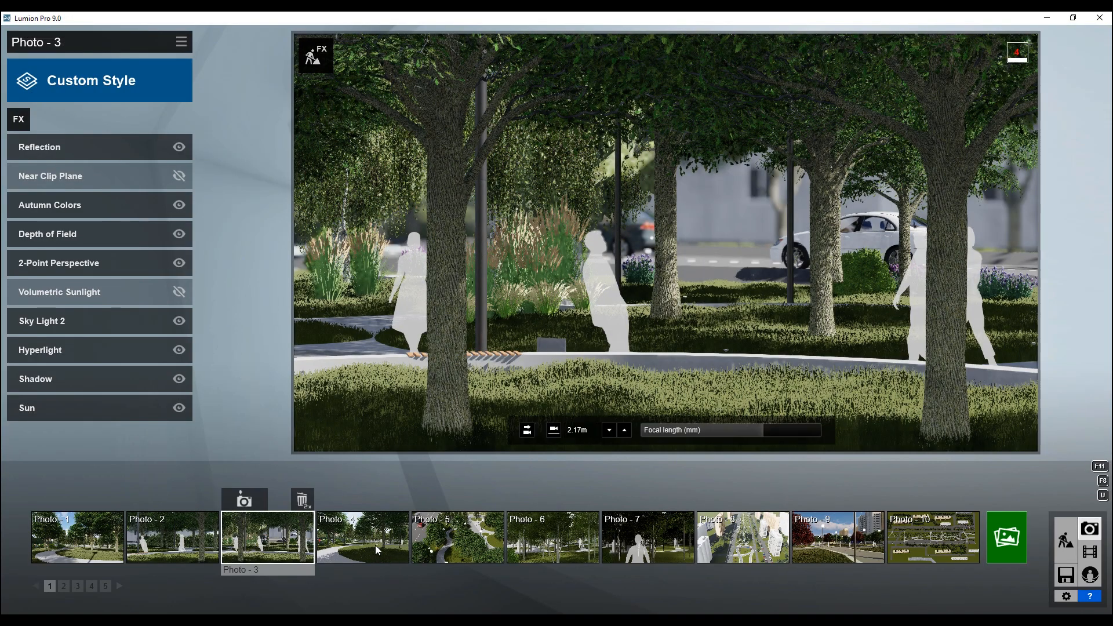
Load the saved New effects file into the Photo - 4 view of the curved path and compare it with Photo - 3
click(377, 550)
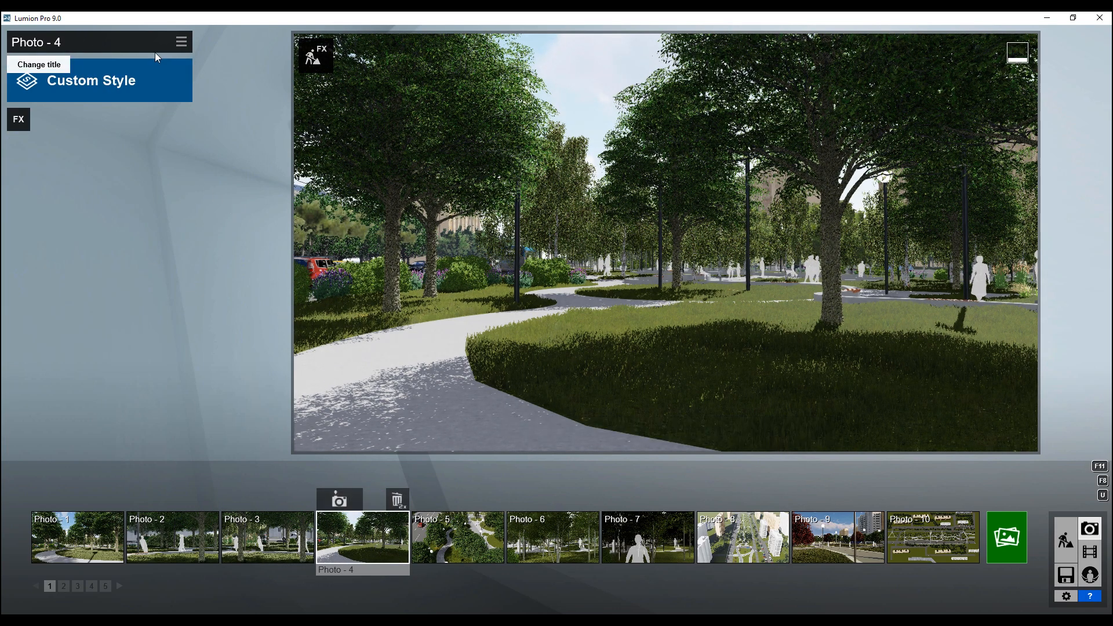
click(181, 41)
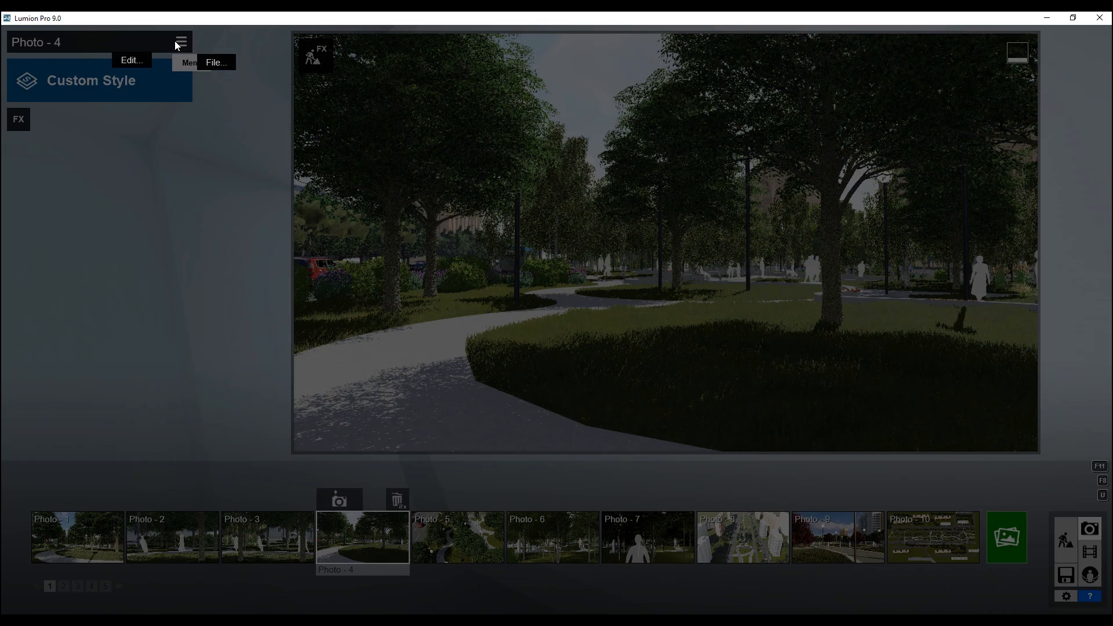
click(202, 54)
click(252, 78)
click(138, 119)
click(449, 323)
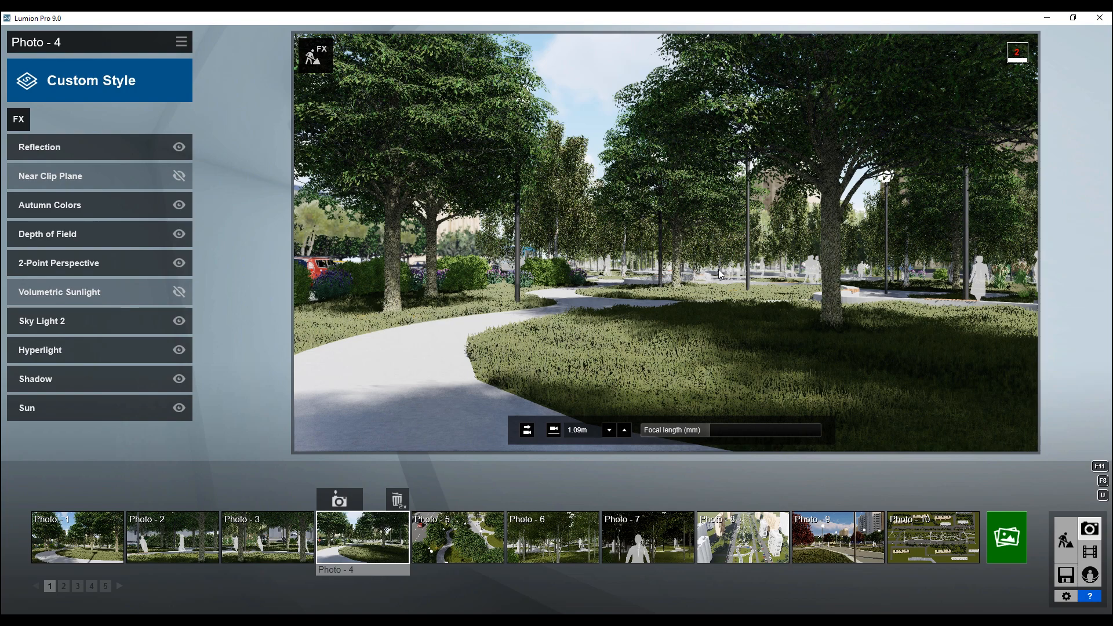
click(276, 540)
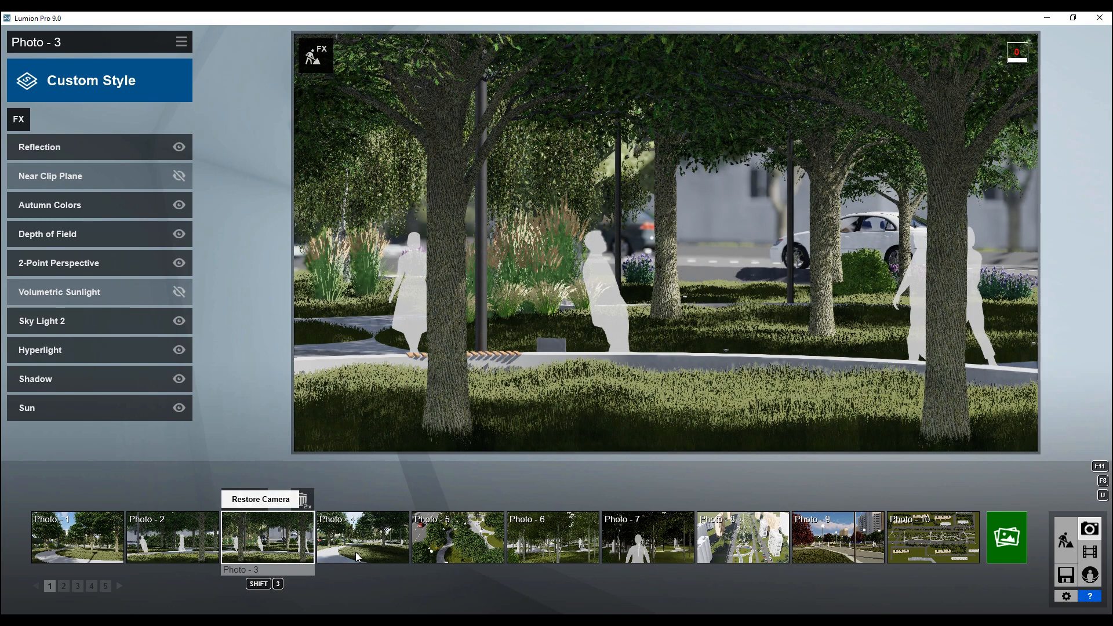
click(368, 544)
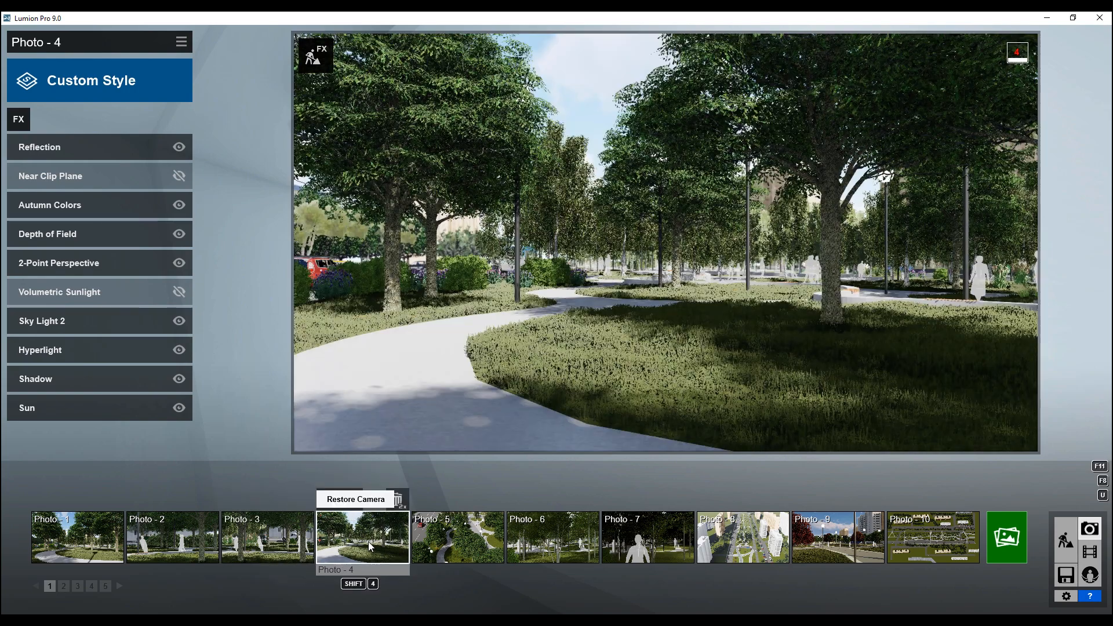